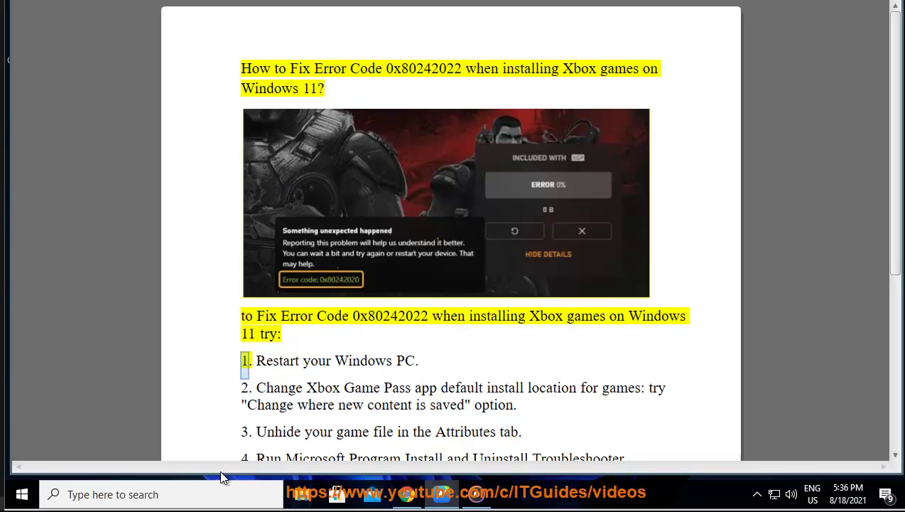
Reveal the Restart option under the Start menu's Power button, then launch Windows Settings.
left_click(23, 494)
left_click(22, 463)
key("Escape")
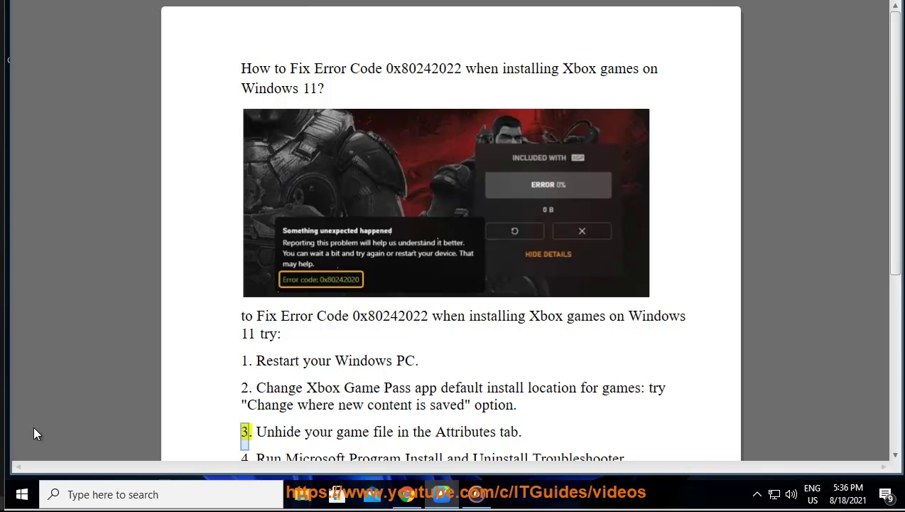
left_click(22, 494)
left_click(23, 428)
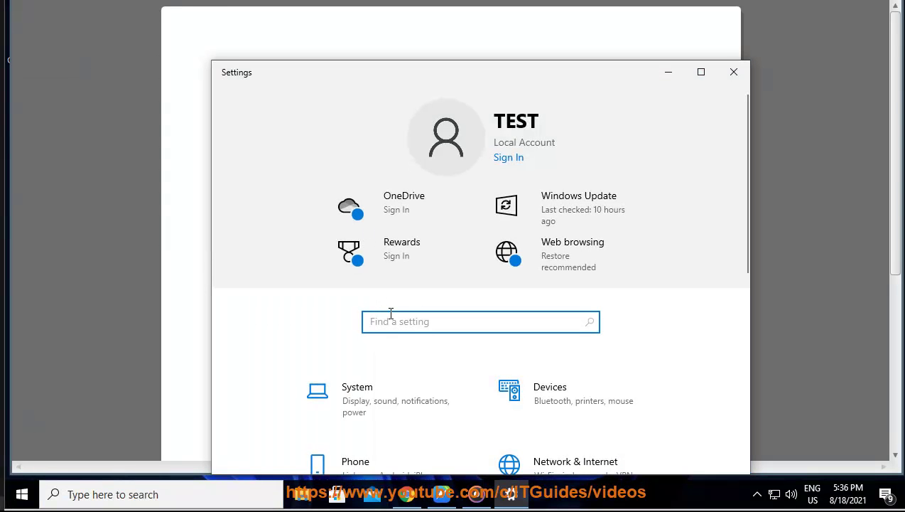
Search Settings for 'CHANGE', open 'Change the size of text, apps, and other items', then return to Word.
type("CHANGE")
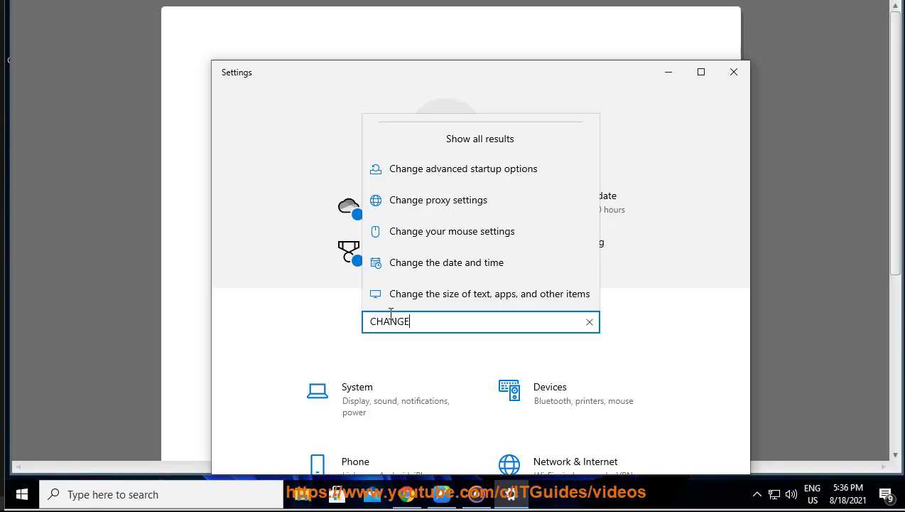
left_click(479, 294)
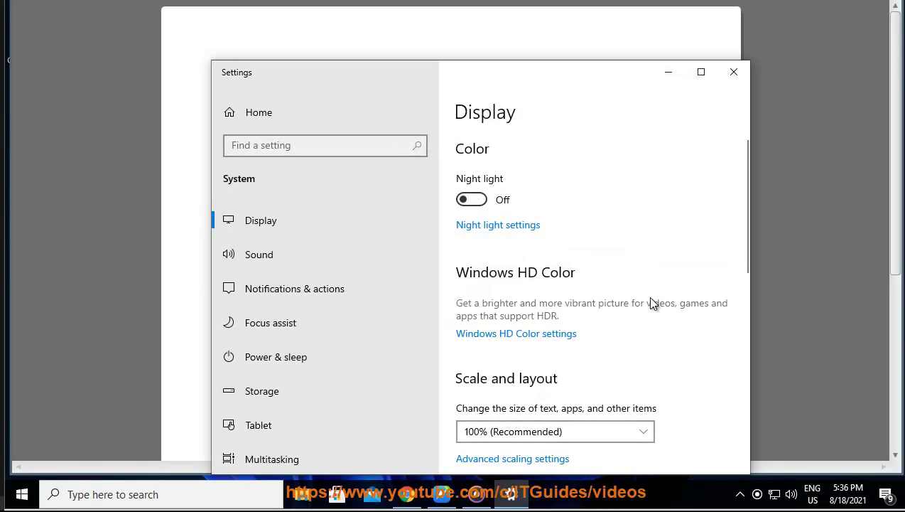
scroll(653, 304, "down", 1)
scroll(659, 304, "down", 2)
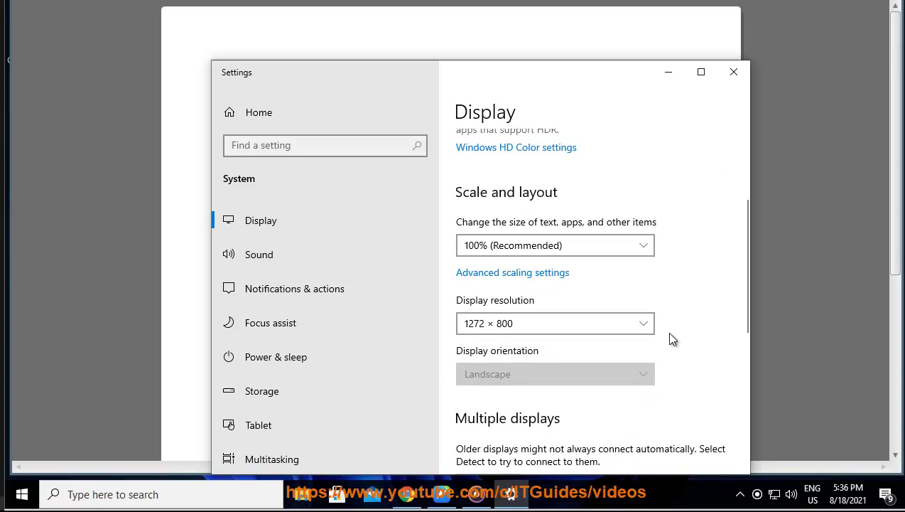
scroll(668, 334, "down", 1)
scroll(669, 338, "down", 2)
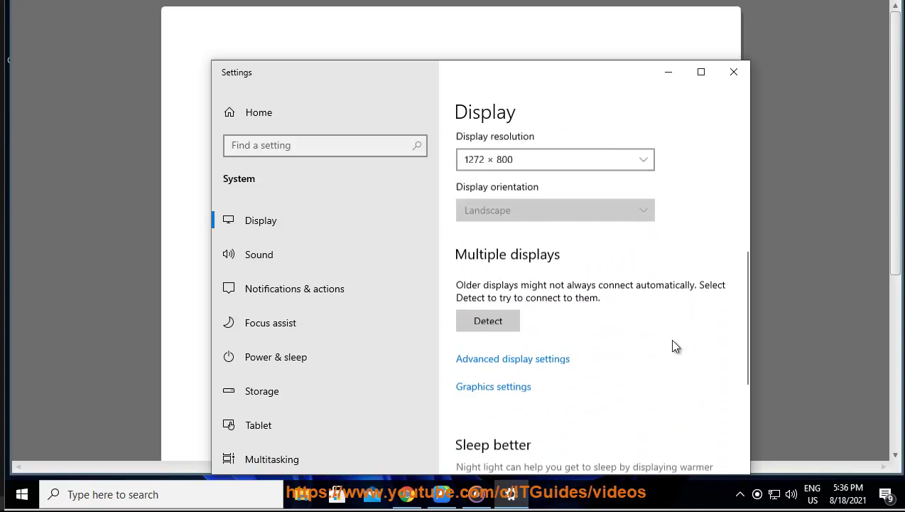
left_click(820, 287)
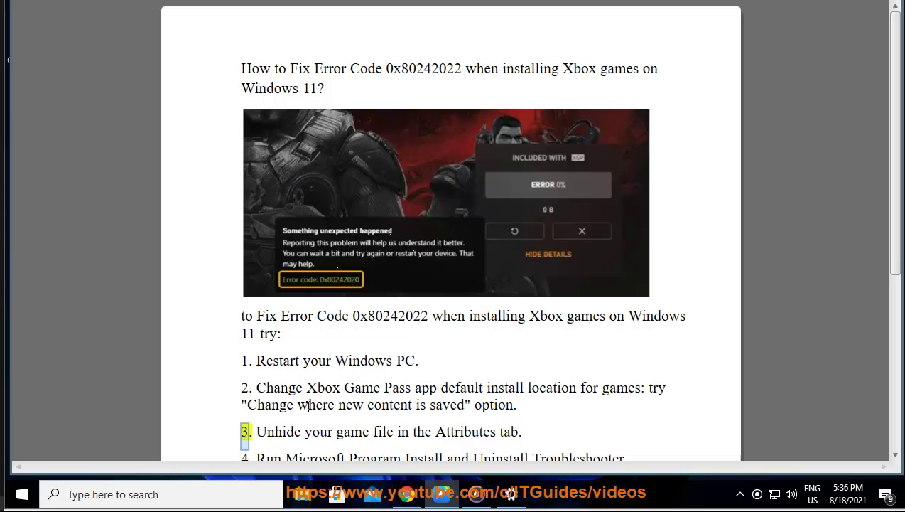
Search Settings for 'CONTENT' and open the personal dictionary result.
double_click(394, 405)
left_click(511, 494)
left_click(258, 115)
type("CONTENT")
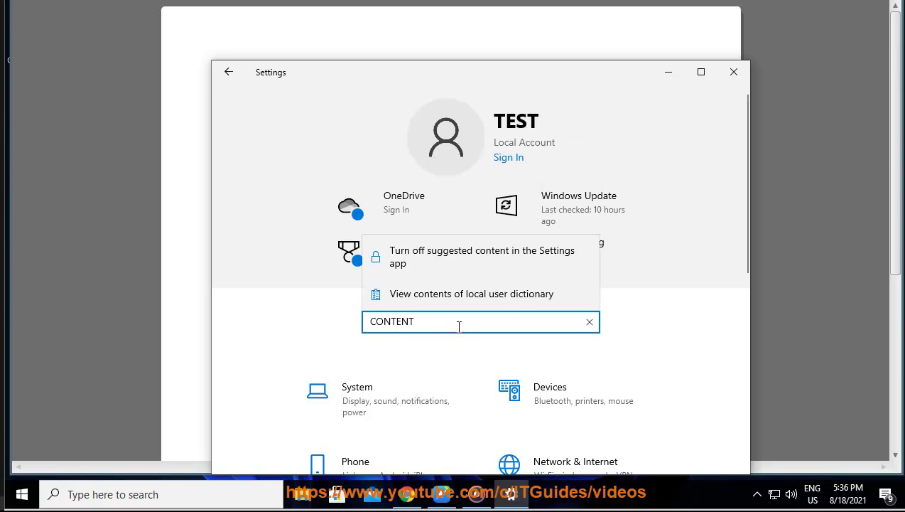
left_click(476, 298)
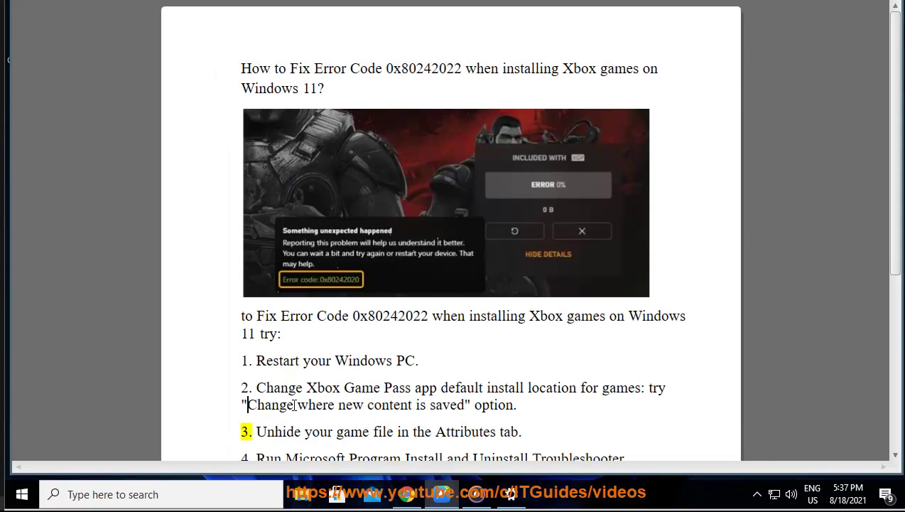
Copy the phrase 'Change where new' from step 2 in Word.
left_click_drag(248, 405, 359, 404)
right_click(361, 404)
left_click(416, 277)
Paste the phrase into Settings search, open offline maps storage, and check the drive dropdown unchanged.
left_click(234, 112)
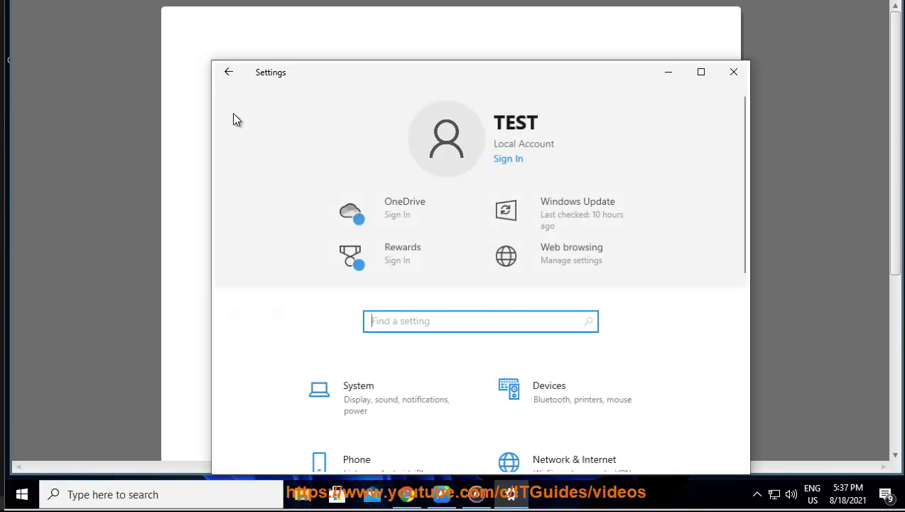
right_click(376, 320)
left_click(405, 333)
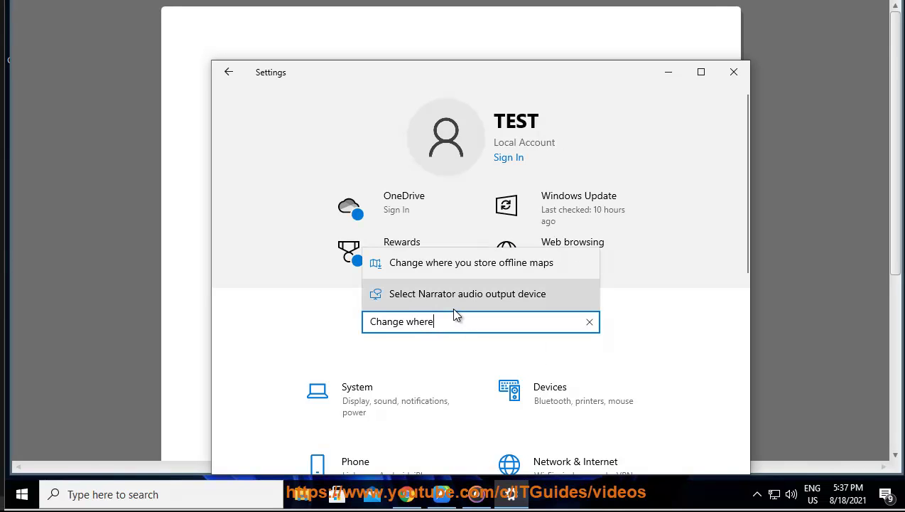
left_click(529, 267)
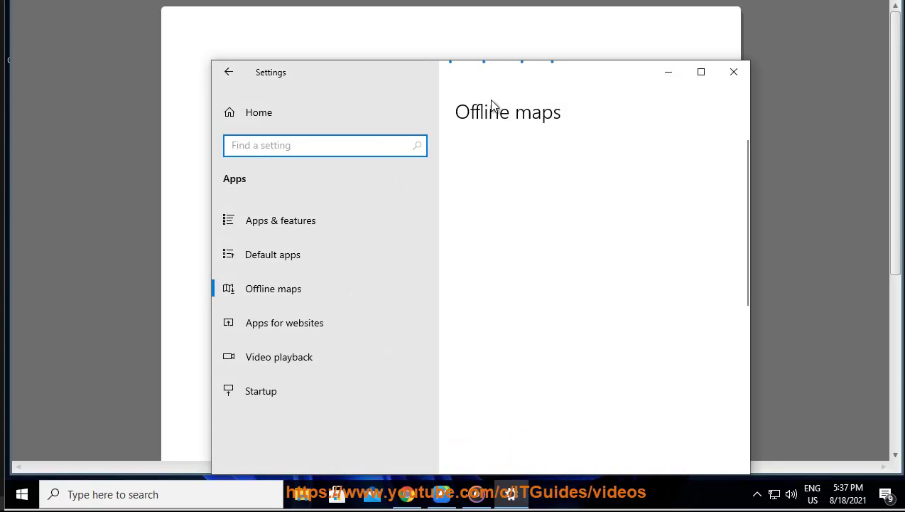
left_click_drag(530, 74, 518, 15)
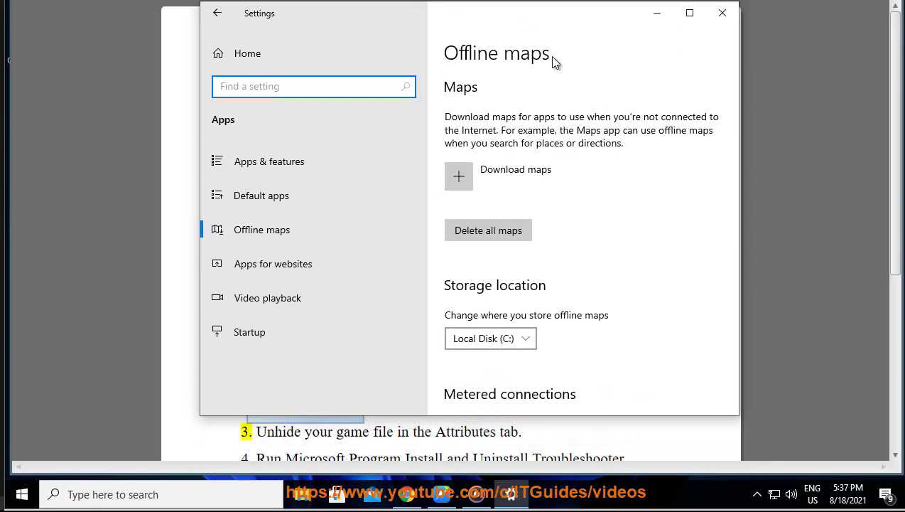
scroll(636, 251, "down", 1)
scroll(636, 252, "down", 1)
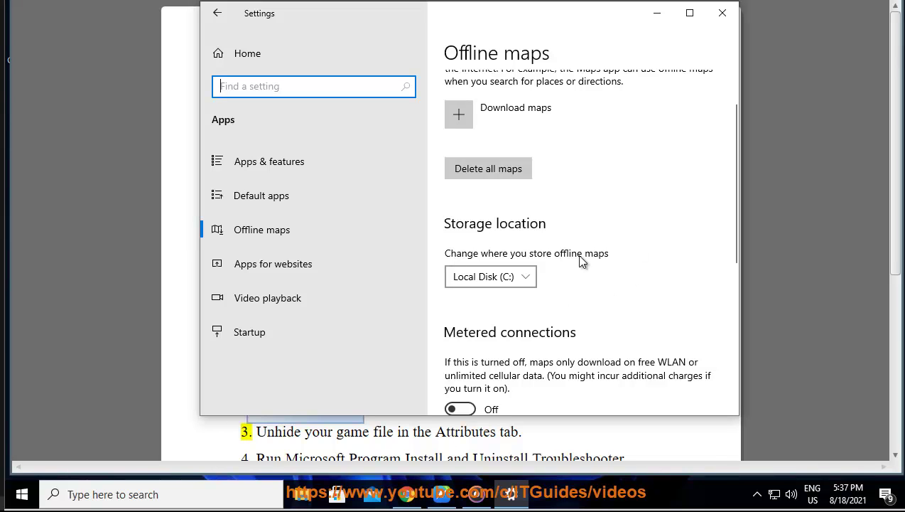
left_click(527, 279)
left_click(523, 295)
scroll(593, 299, "down", 3)
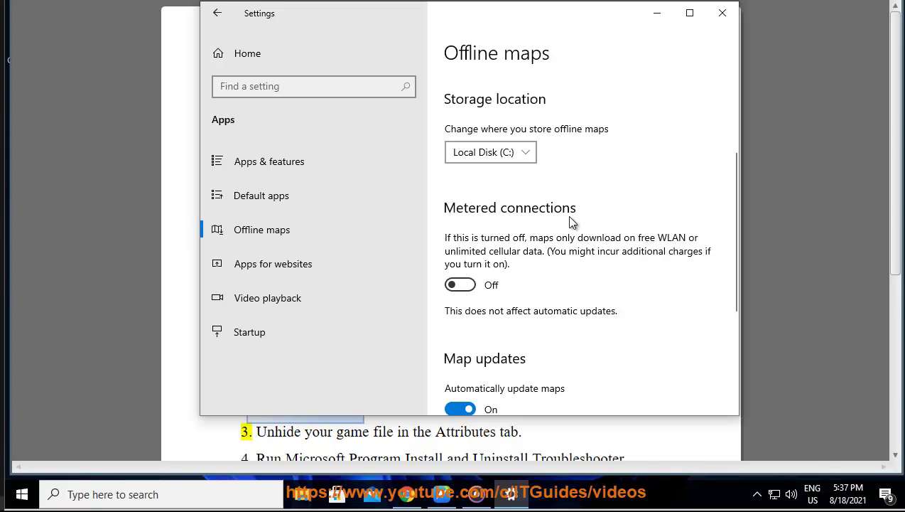
scroll(568, 234, "up", 4)
scroll(565, 247, "up", 2)
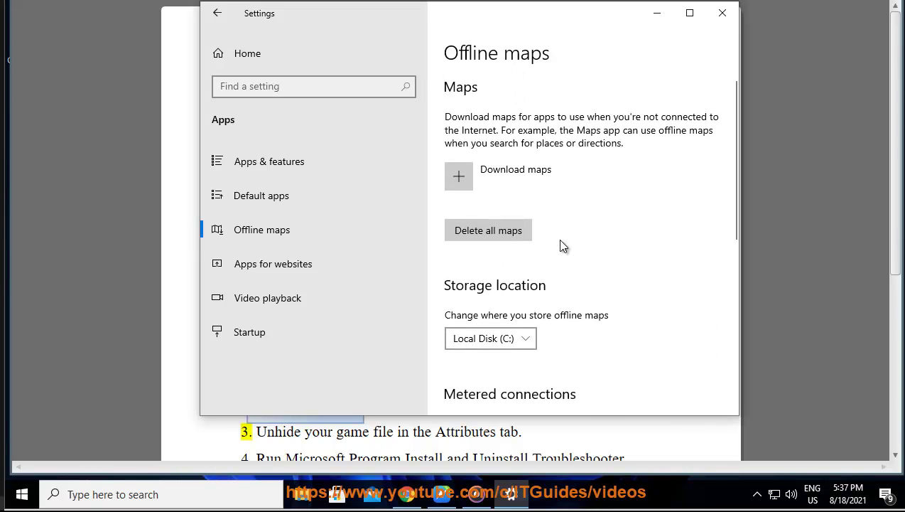
Open the Default apps page in Settings and scroll through it.
left_click(288, 204)
scroll(645, 192, "down", 2)
scroll(653, 221, "down", 1)
scroll(650, 270, "down", 5)
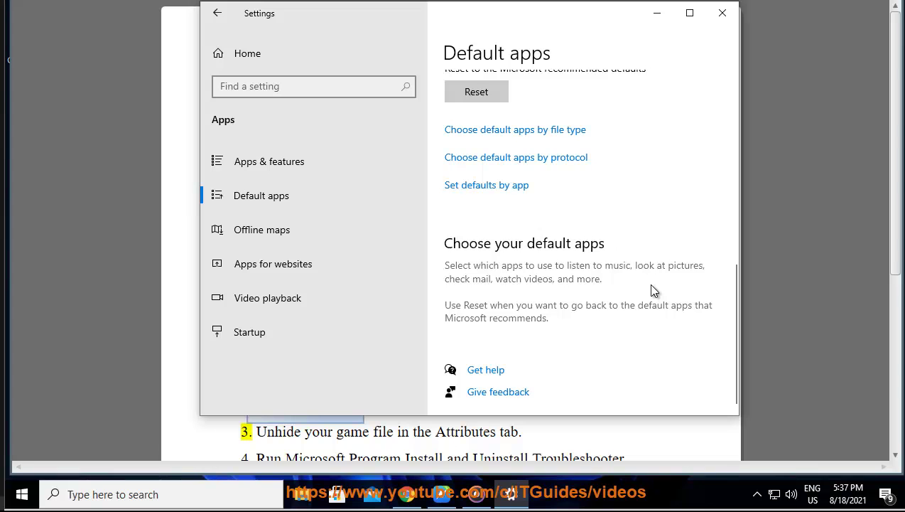
scroll(655, 291, "up", 1)
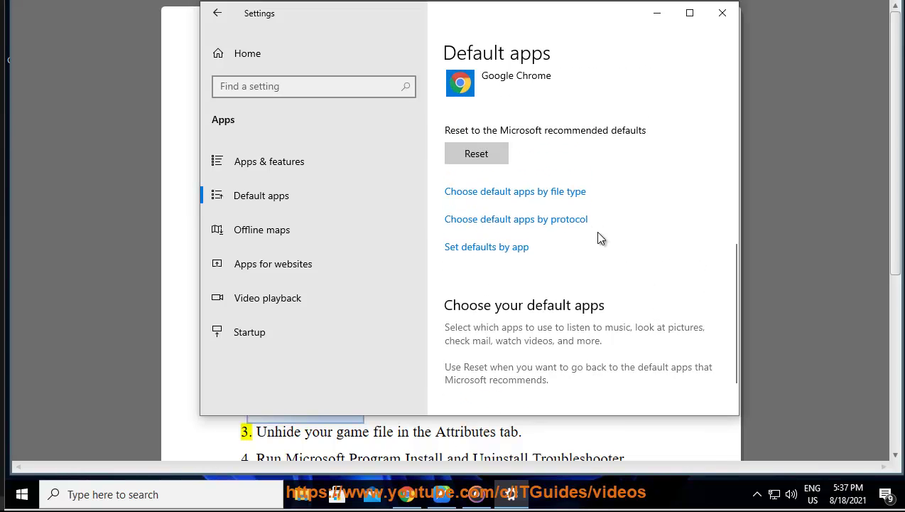
scroll(601, 238, "down", 1)
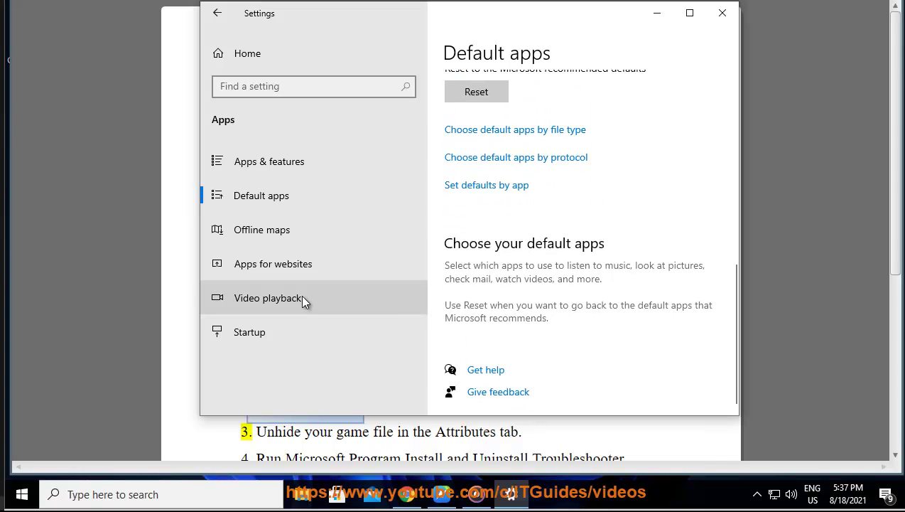
Close Windows Settings and launch File Explorer.
left_click(722, 13)
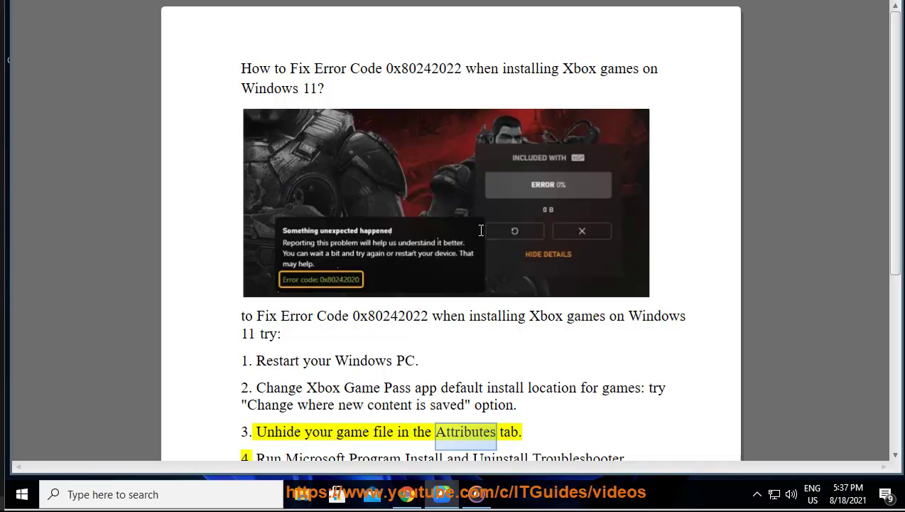
scroll(284, 99, "down", 1)
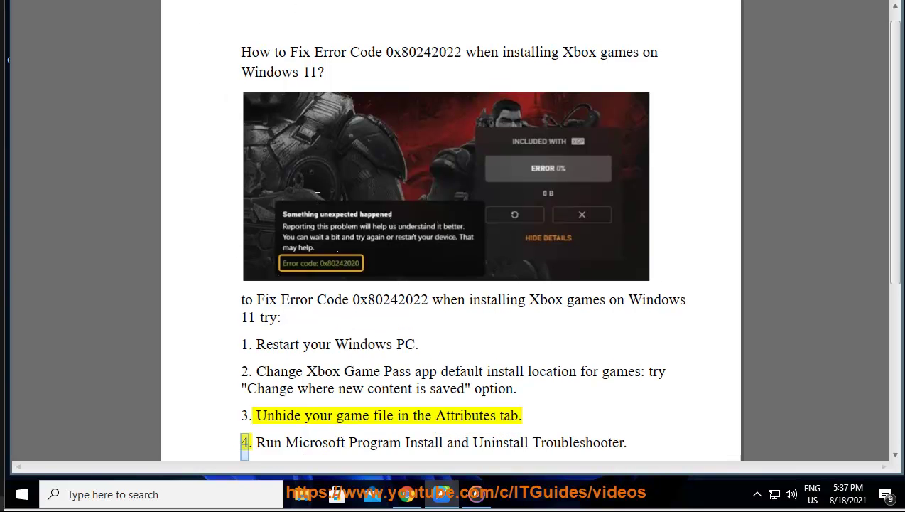
left_click(303, 500)
In Folder Options, show hidden files and protected operating system files, and apply.
left_click(483, 84)
left_click(870, 117)
left_click(410, 172)
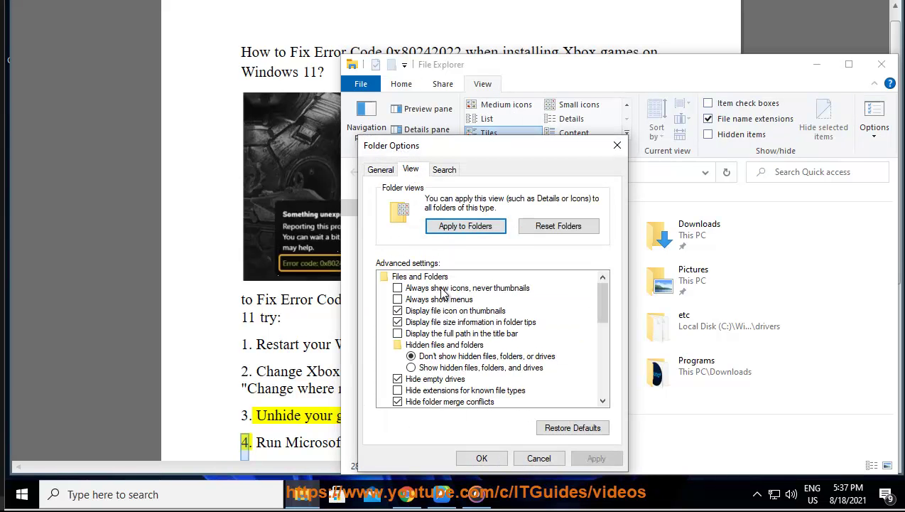
left_click(431, 367)
left_click(424, 393)
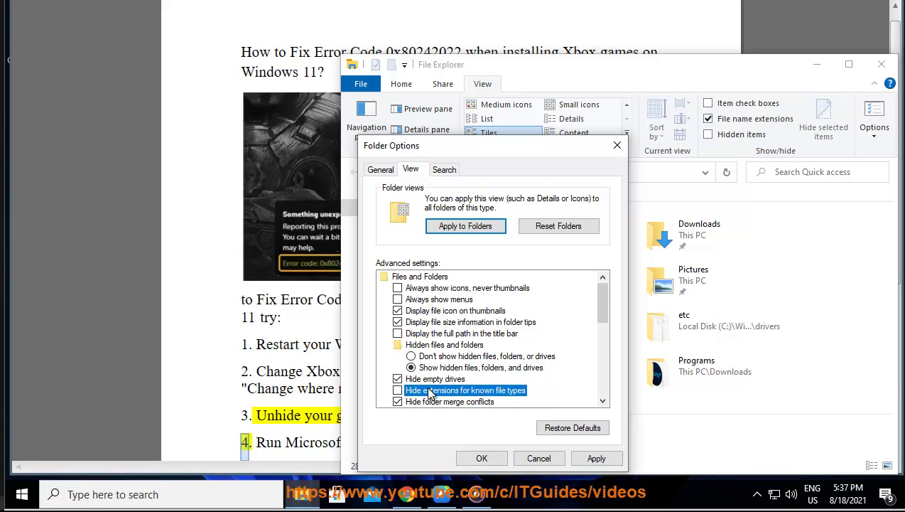
scroll(428, 390, "down", 1)
scroll(423, 370, "down", 1)
left_click(420, 350)
left_click(572, 240)
left_click(482, 460)
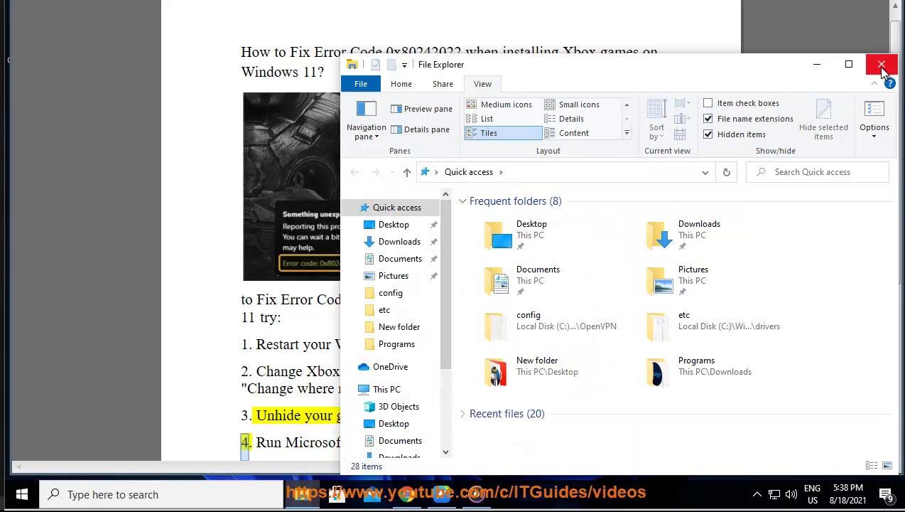
Browse This PC > Local Disk (C:) > Program Files (x86), pointing out the GOG Galaxy folder.
left_click(385, 390)
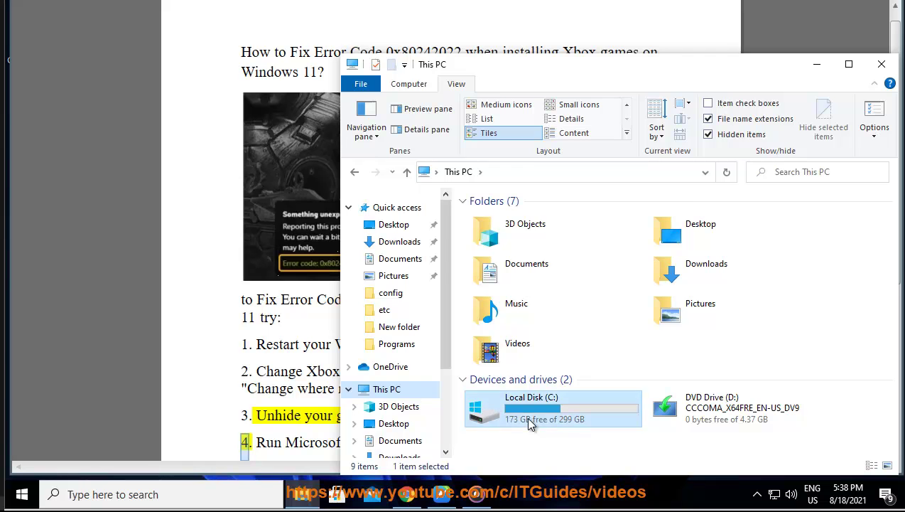
double_click(526, 416)
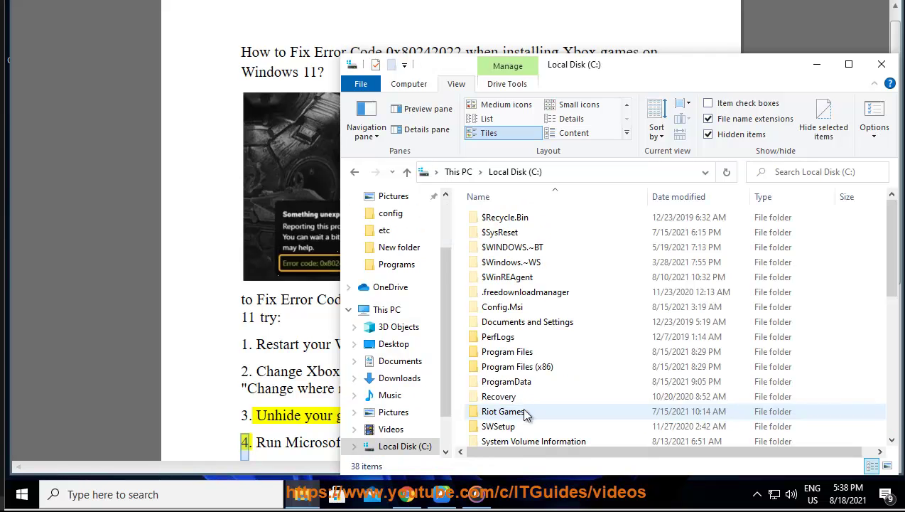
double_click(518, 366)
left_click(551, 382)
scroll(546, 370, "down", 3)
scroll(539, 385, "down", 4)
scroll(527, 257, "down", 4)
scroll(522, 355, "down", 4)
Go back to C: and browse Program Files, pointing out Windows Portable Devices.
left_click(519, 177)
double_click(522, 350)
scroll(524, 355, "down", 4)
scroll(528, 348, "down", 3)
scroll(530, 355, "down", 4)
scroll(533, 384, "down", 3)
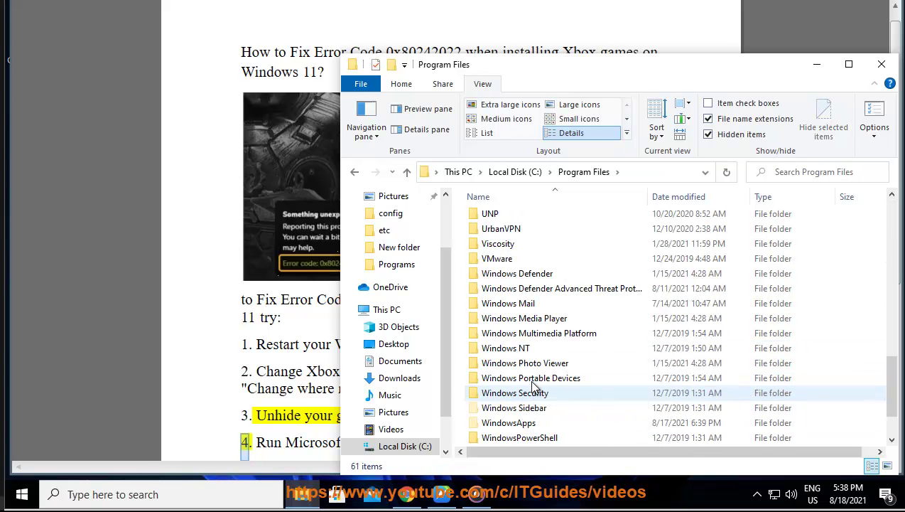
left_click(535, 381)
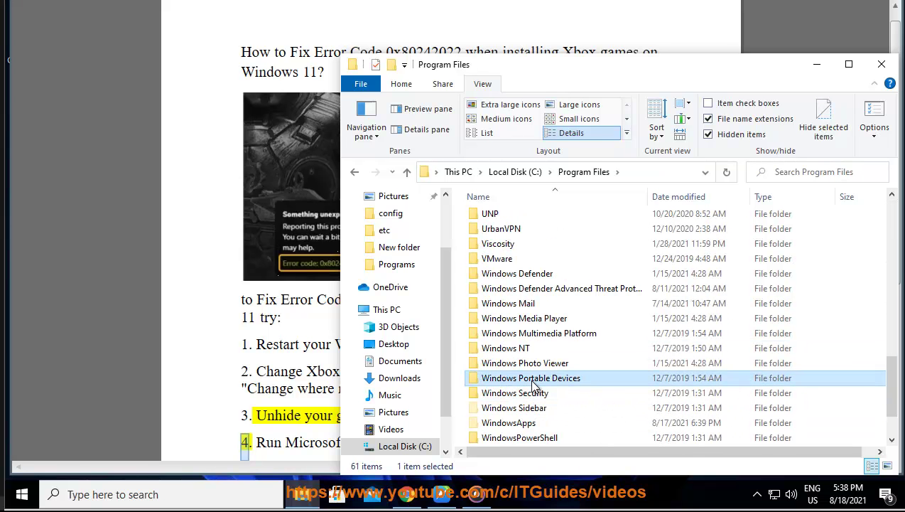
Search for and launch Xbox Game Bar.
left_click(880, 65)
left_click(170, 491)
type("X")
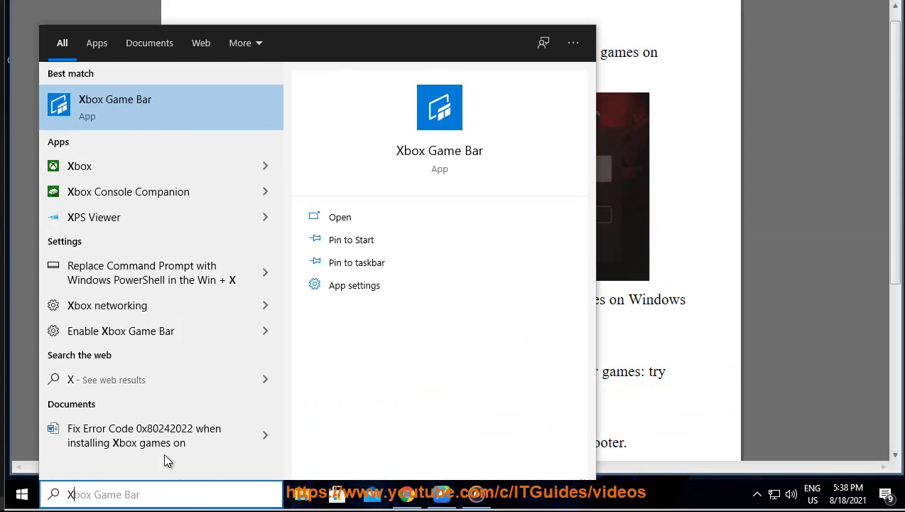
left_click(157, 113)
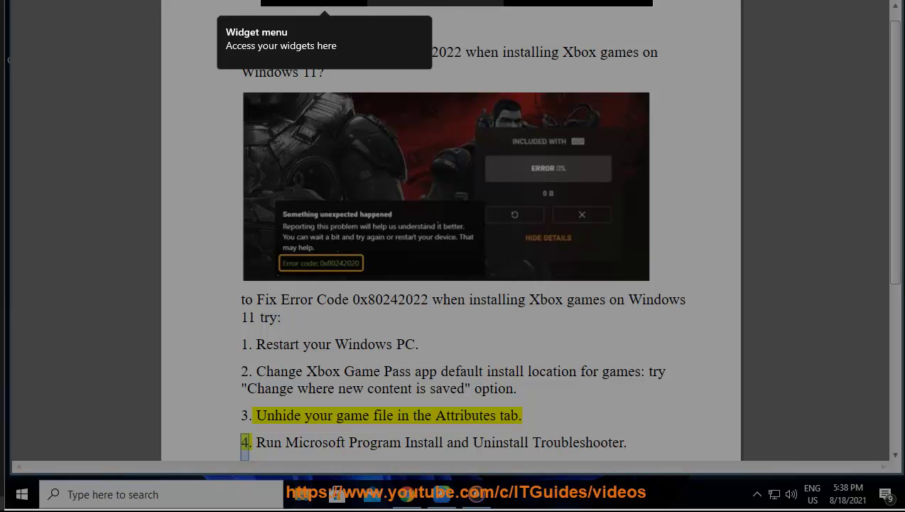
View the Accounts sign-in options in Game Bar settings, then close settings.
left_click(636, 3)
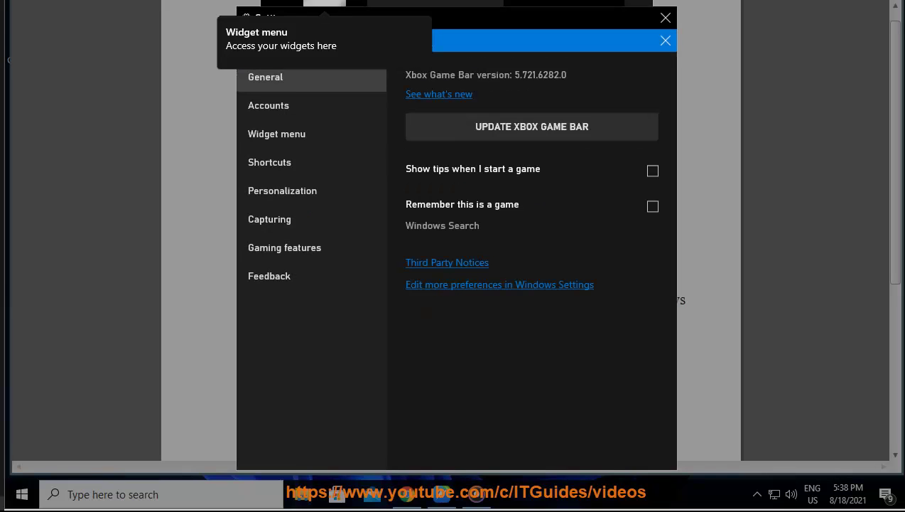
left_click(281, 108)
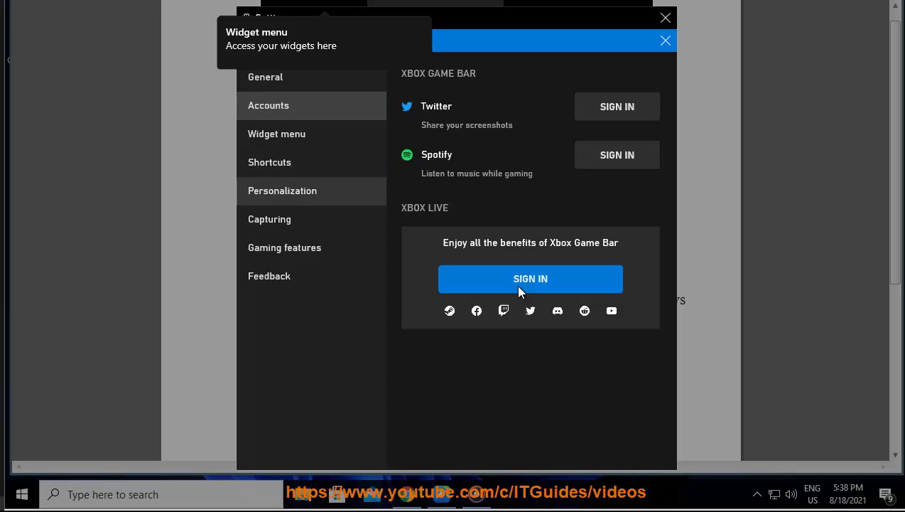
left_click(664, 18)
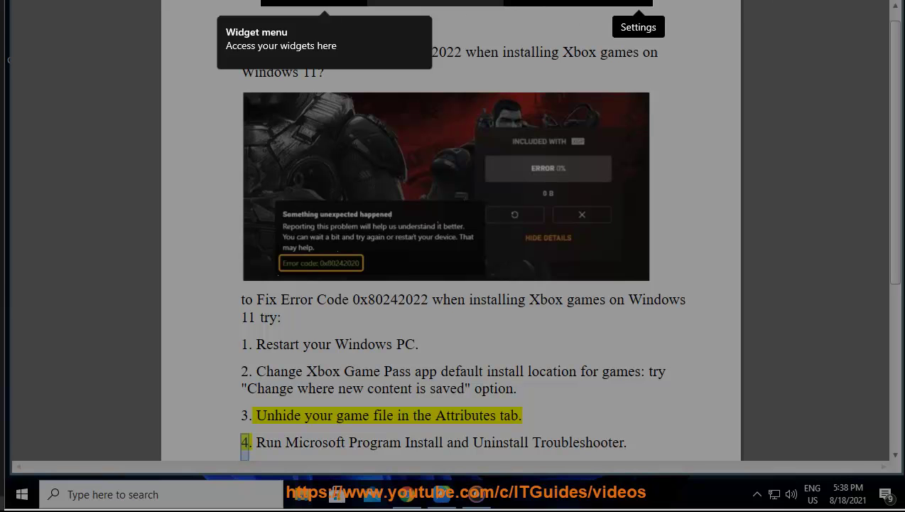
Dismiss the Game Bar overlay and open File Explorer.
left_click(756, 496)
right_click(758, 466)
left_click(554, 371)
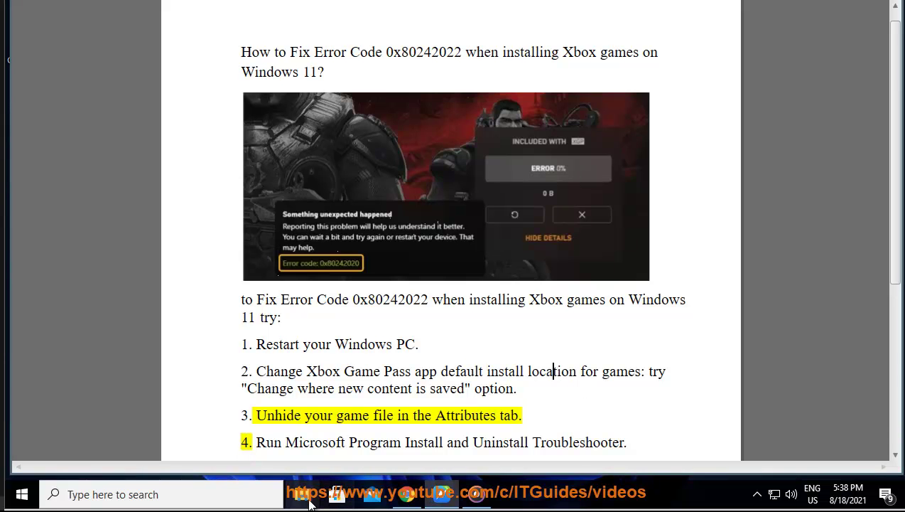
left_click(303, 494)
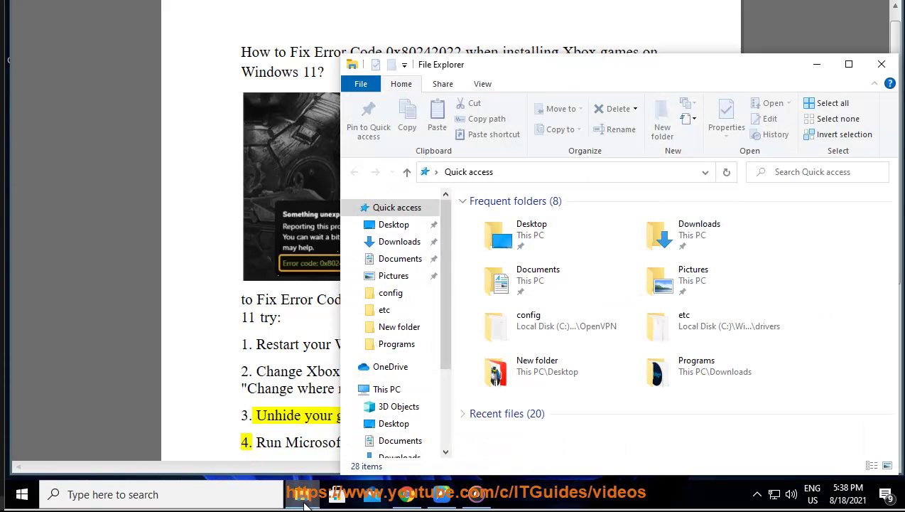
Review the Programs folder's properties without changes, then close File Explorer.
left_click(396, 345)
right_click(397, 348)
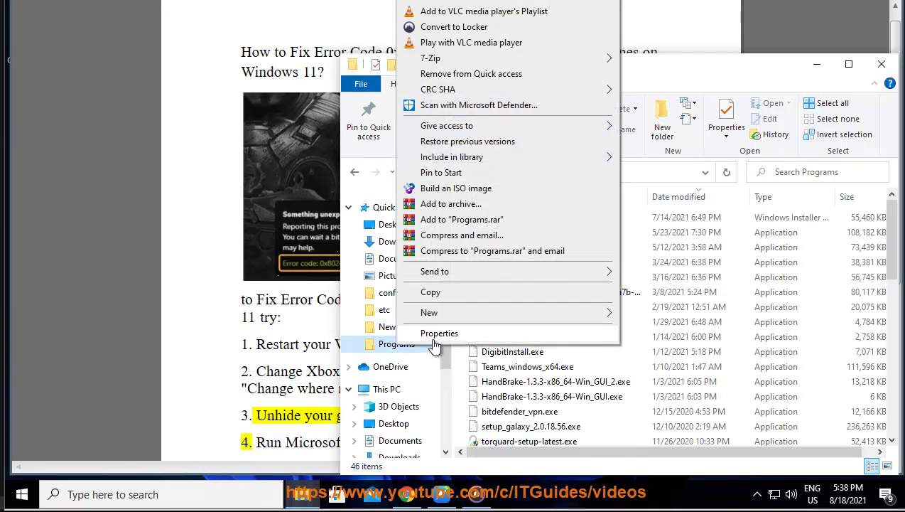
left_click(439, 333)
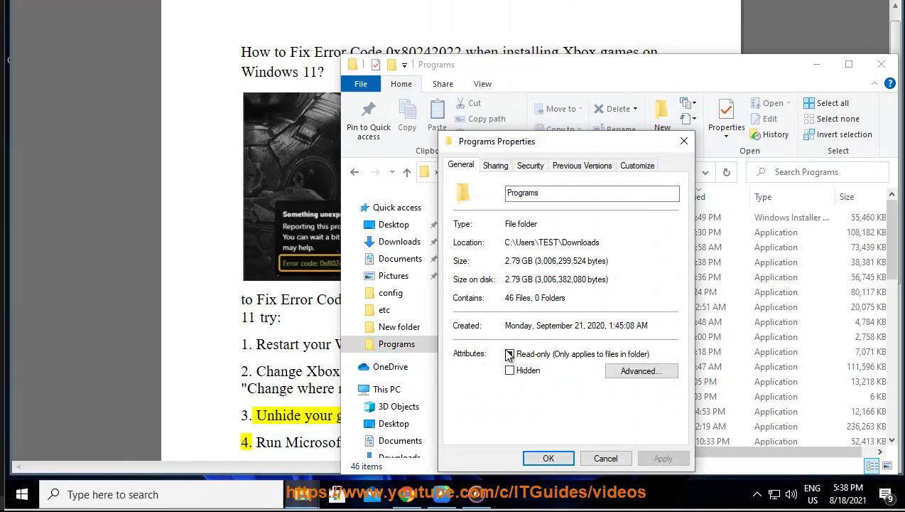
left_click(603, 458)
left_click(882, 63)
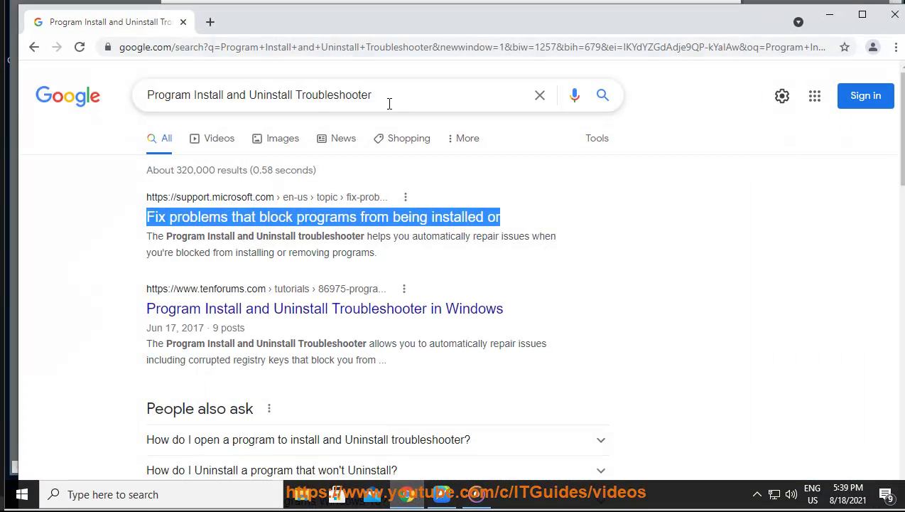
Show the Chrome results for Program Install and Uninstall Troubleshooter and select the query.
left_click(388, 99)
left_click_drag(371, 94, 102, 98)
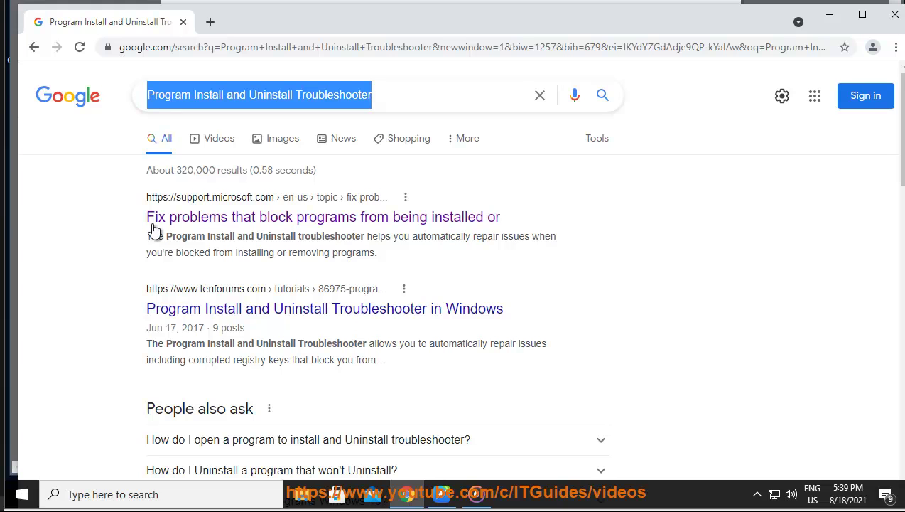
Minimize Chrome to return to the Word fix list at step 5.
left_click(829, 14)
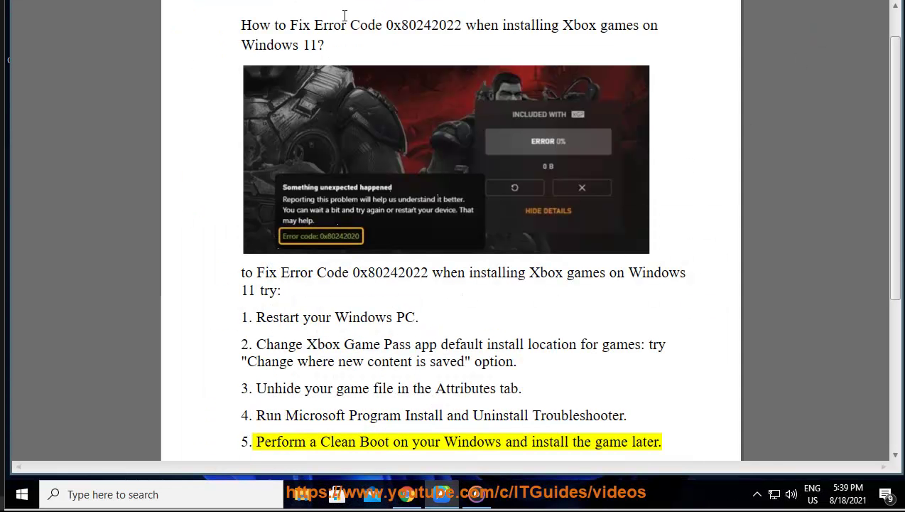